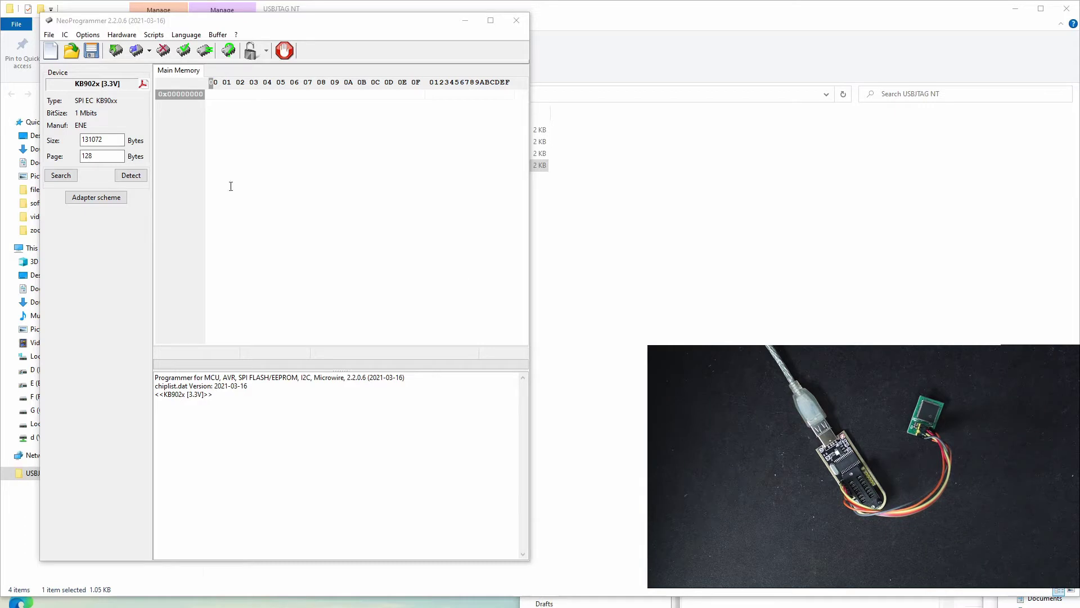
Detect the connected chip, select KB902x as the device, and load chkb9022.bin into the buffer.
{"action": "left_click", "coordinate": [141, 179]}
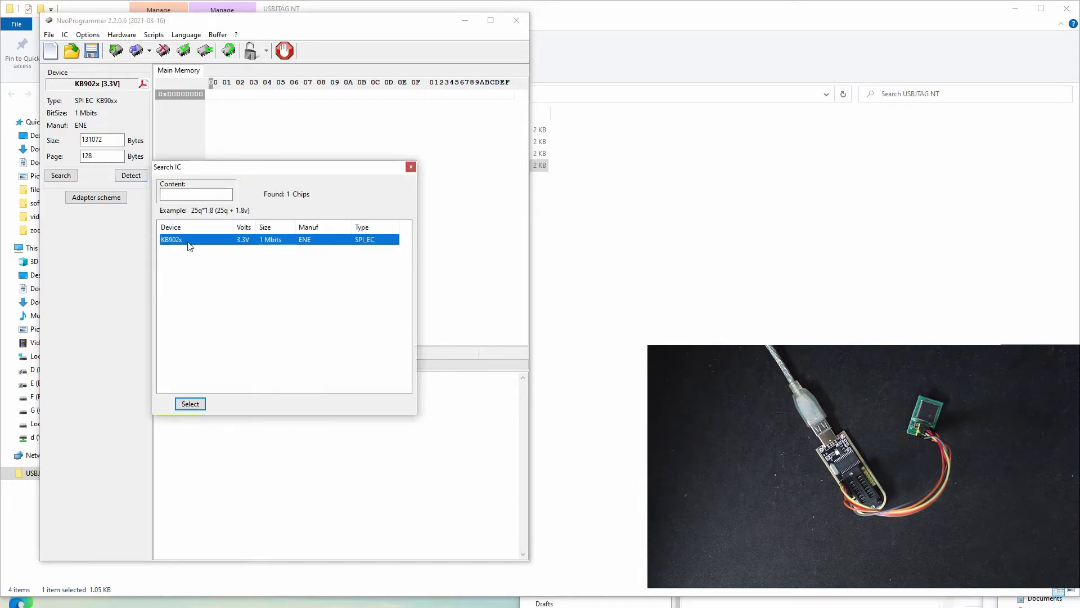
{"action": "left_click", "coordinate": [190, 403]}
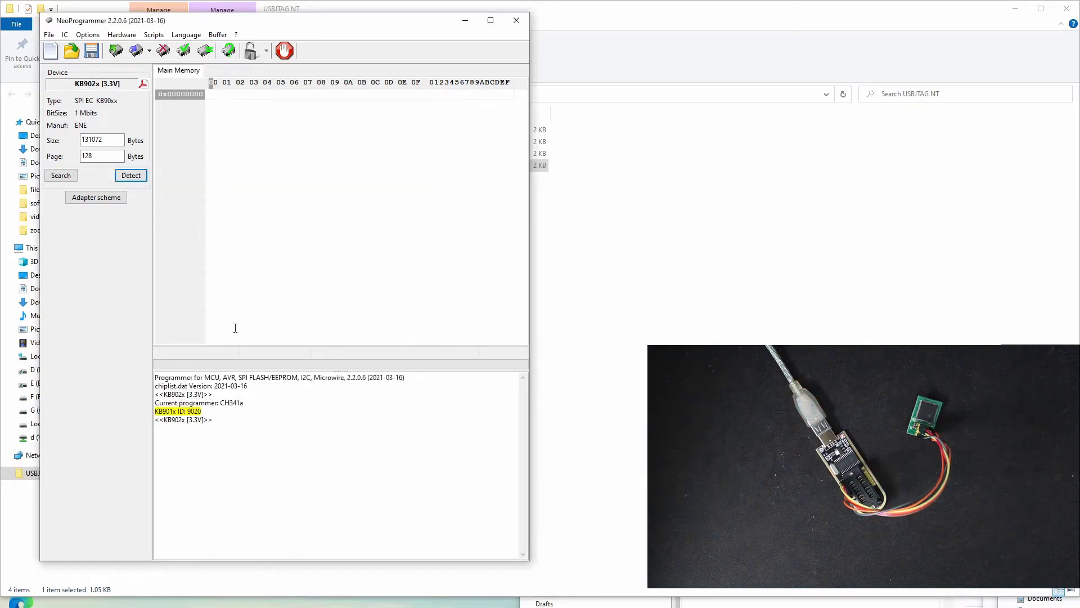
{"action": "left_click", "coordinate": [71, 51]}
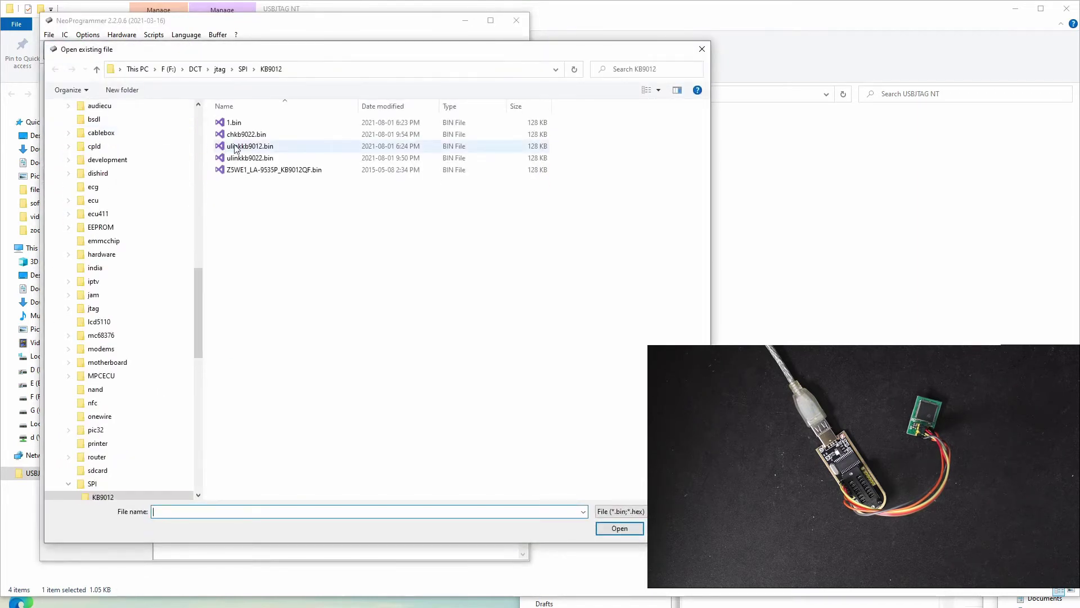
{"action": "double_click", "coordinate": [236, 134]}
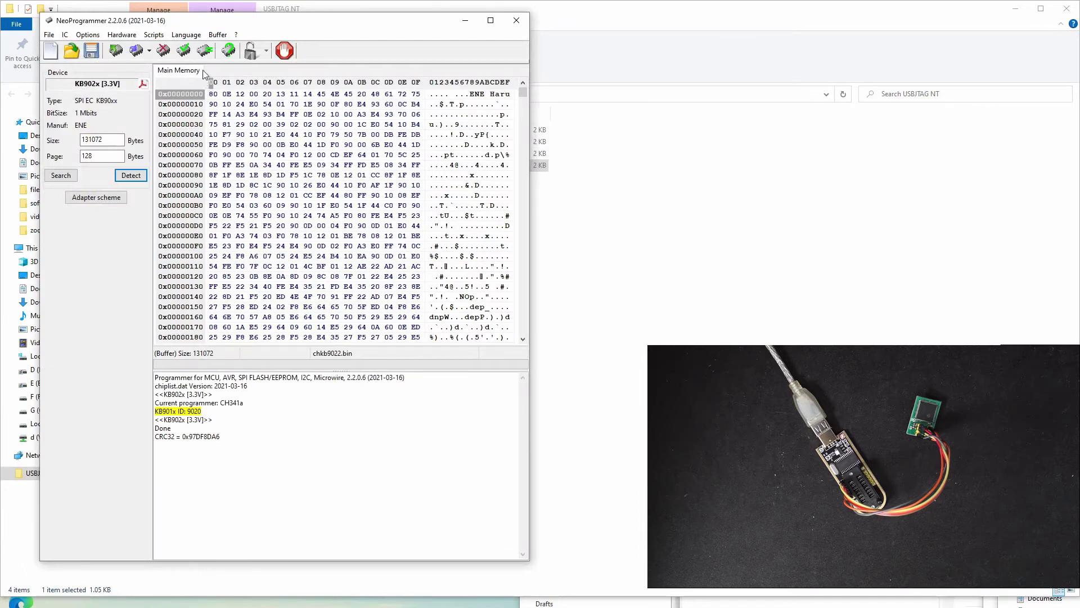
Program the KB902x main memory with the loaded chkb9022.bin data and verify the chip against the buffer.
{"action": "left_click", "coordinate": [136, 51]}
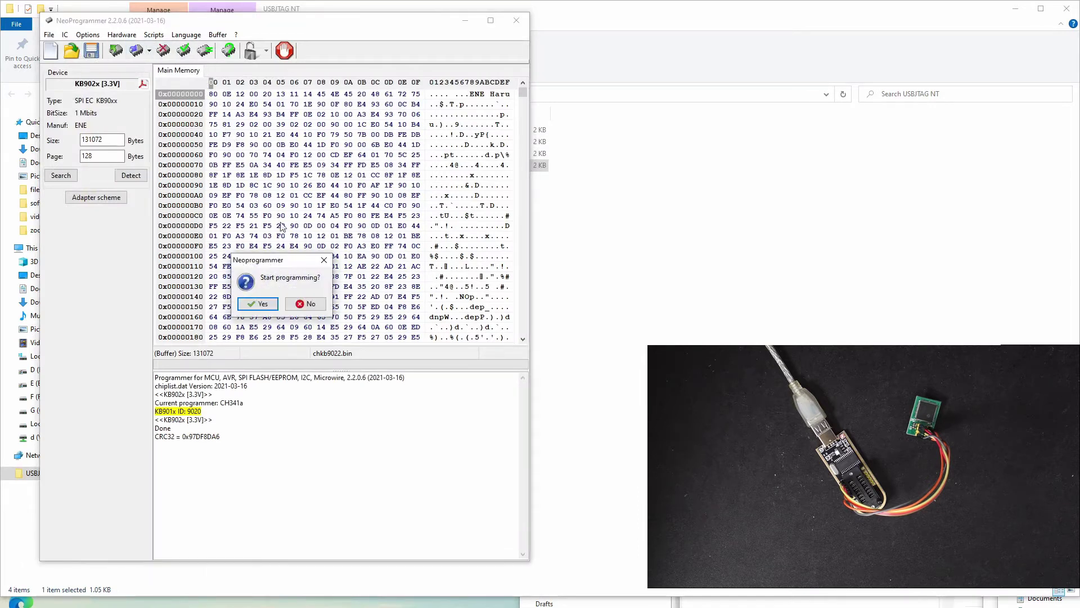
{"action": "left_click", "coordinate": [250, 302]}
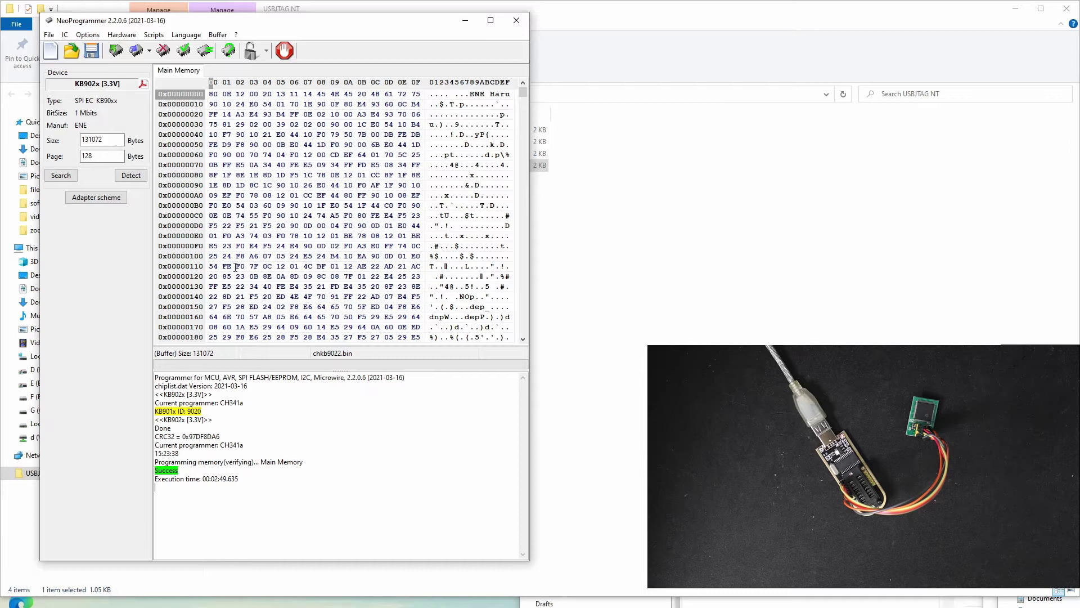
{"action": "left_click", "coordinate": [205, 54]}
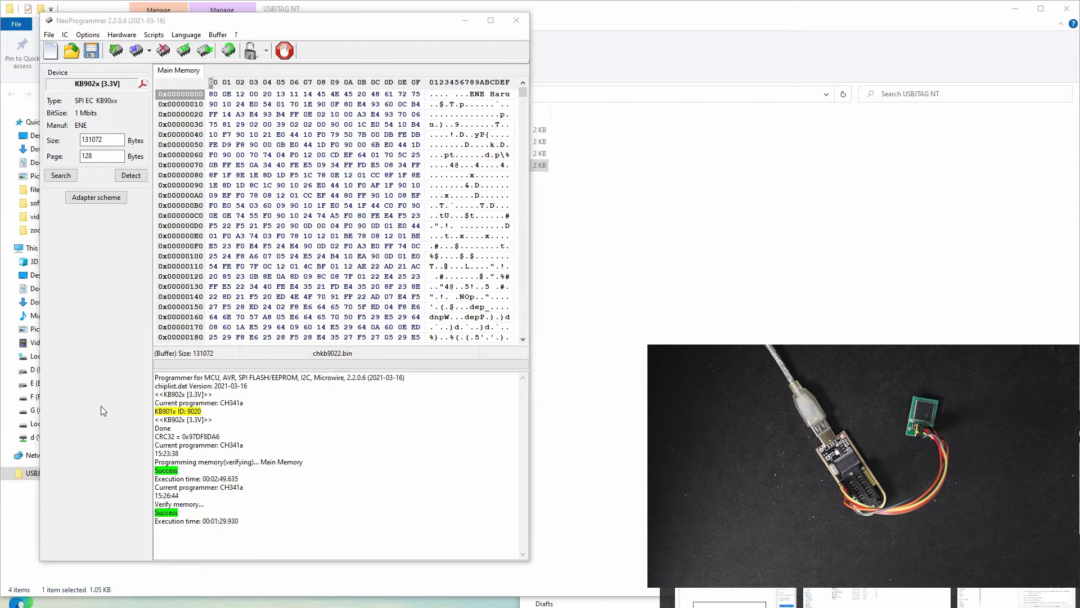
Switch to Calculator and divide 128 by 90 to work out the verify speed.
{"action": "key", "text": "alt+Tab"}
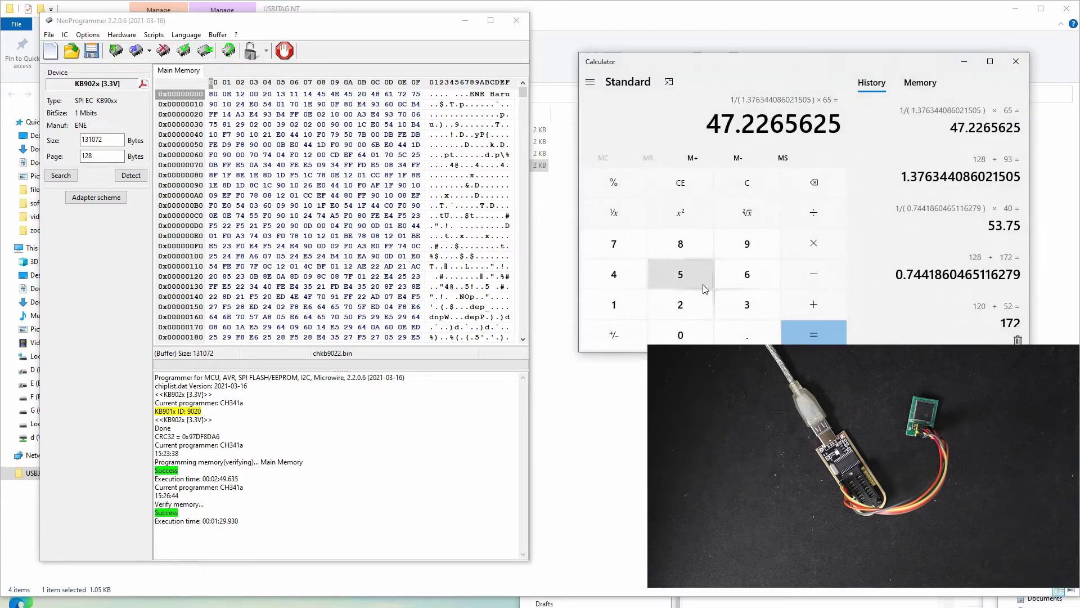
{"action": "left_click", "coordinate": [624, 307]}
{"action": "left_click", "coordinate": [688, 305]}
{"action": "left_click", "coordinate": [689, 248]}
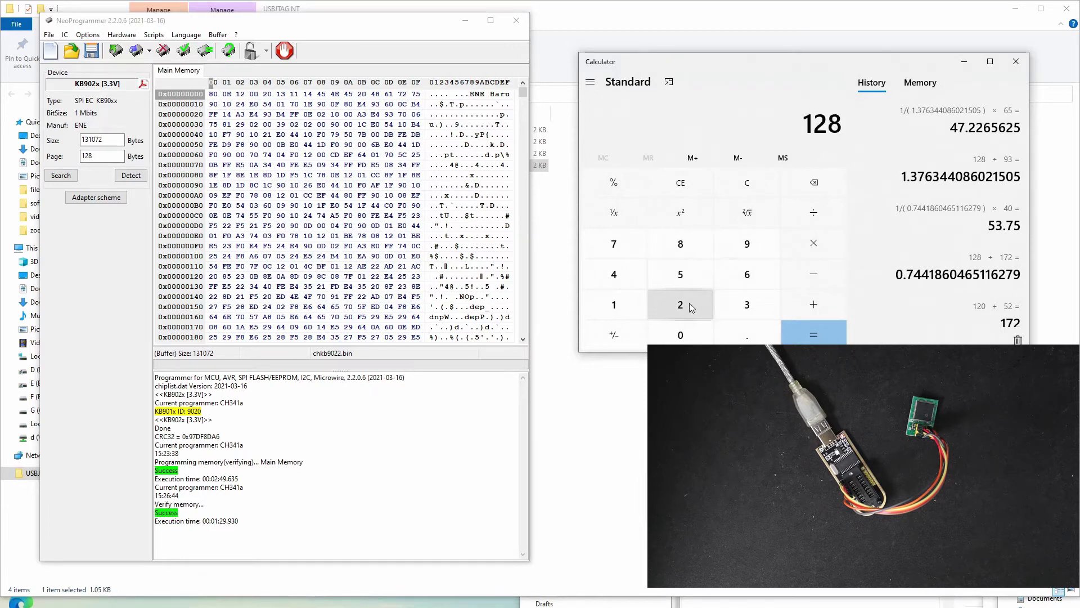
{"action": "left_click", "coordinate": [813, 219]}
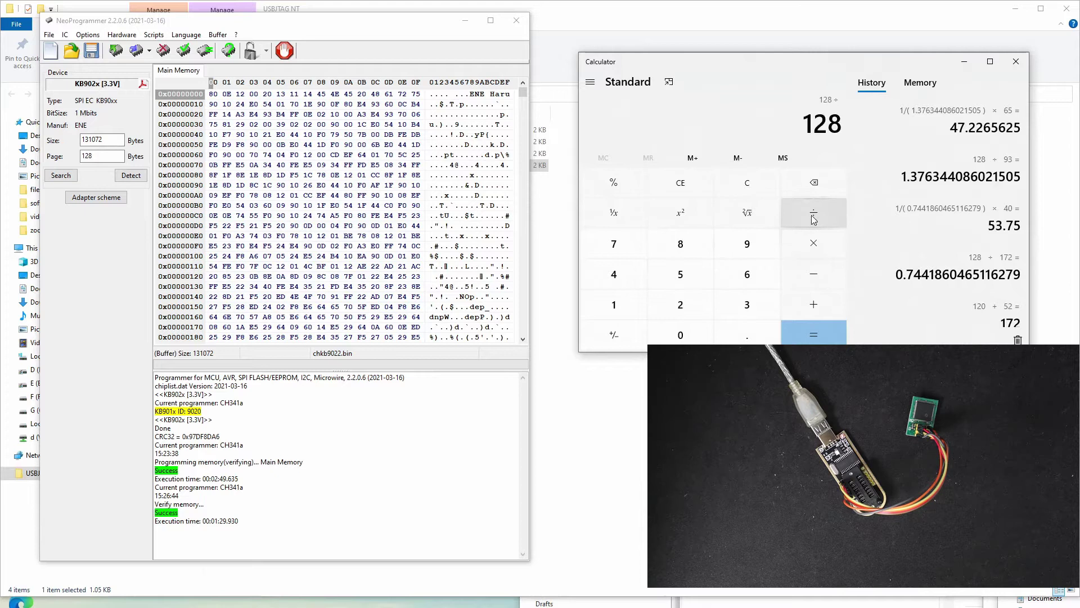
{"action": "left_click", "coordinate": [747, 244]}
{"action": "left_click", "coordinate": [681, 334]}
{"action": "left_click", "coordinate": [800, 333]}
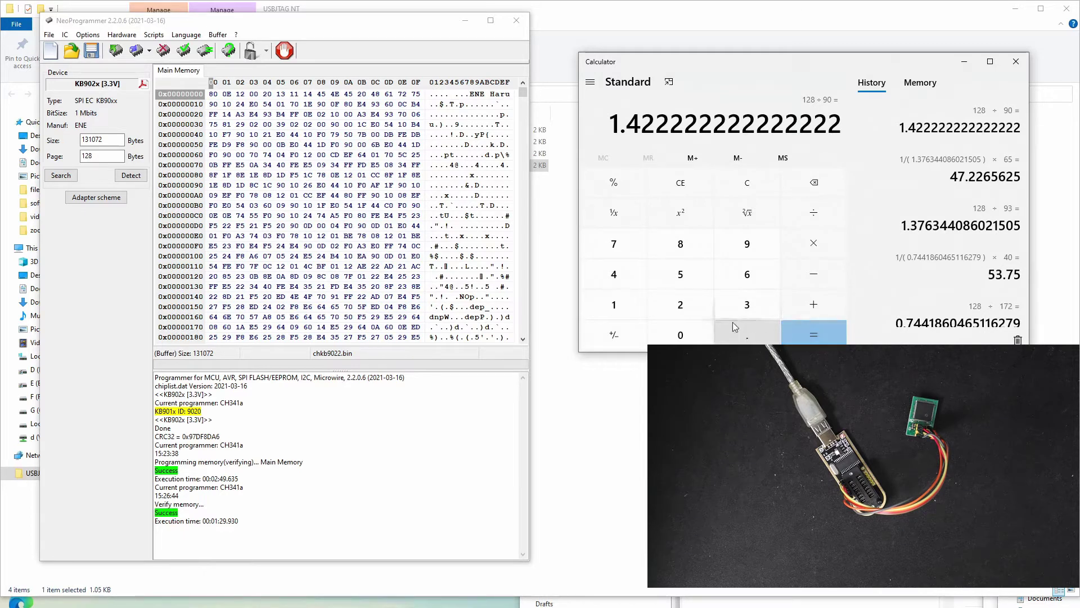
Divide 128 by 170 to work out the programming speed.
{"action": "left_click", "coordinate": [603, 309]}
{"action": "left_click", "coordinate": [682, 307]}
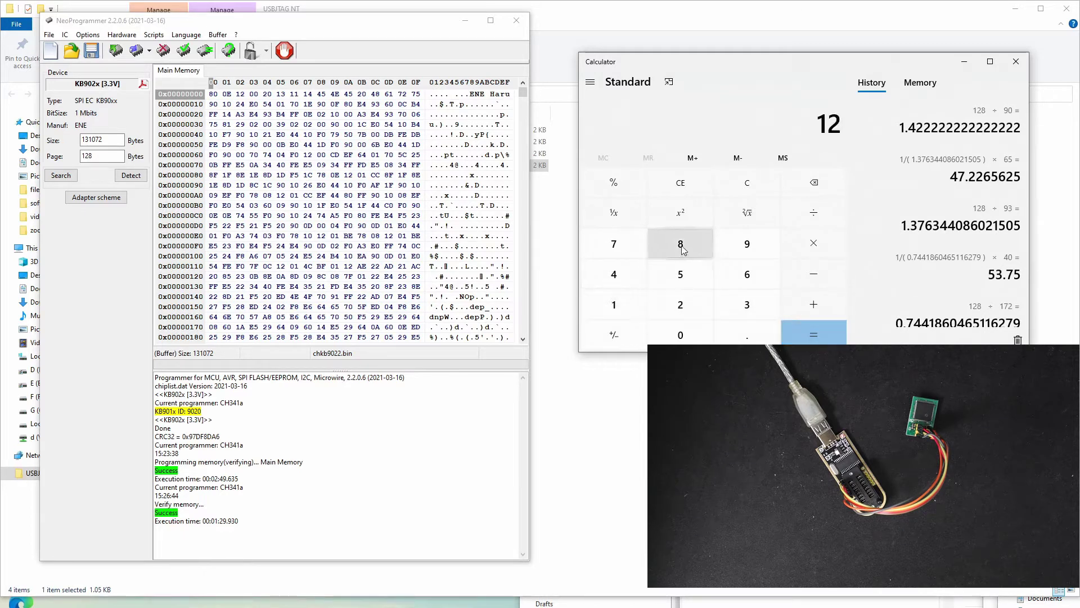
{"action": "left_click", "coordinate": [682, 246]}
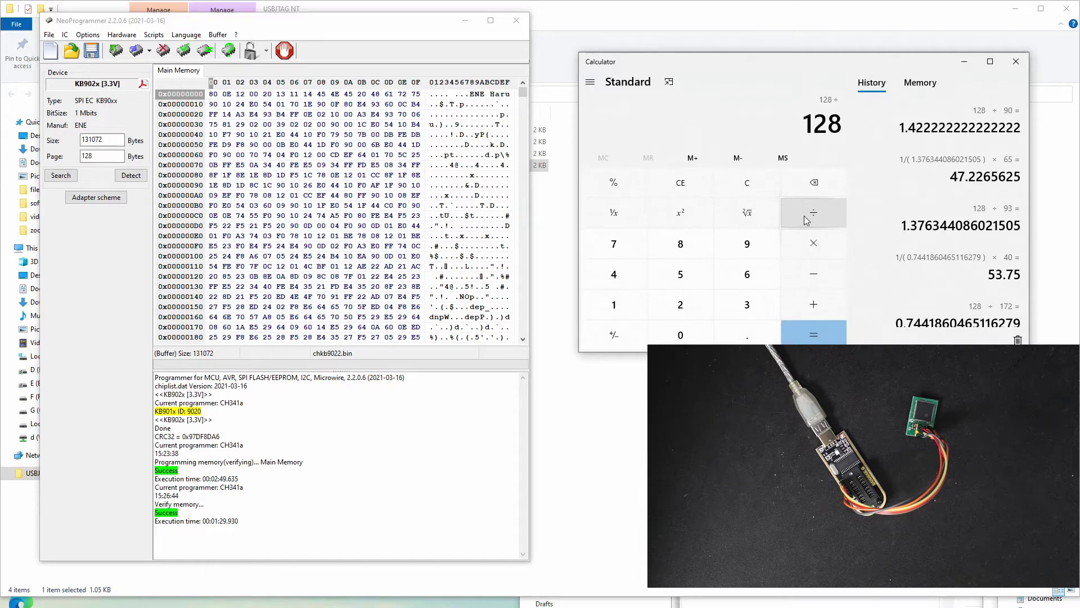
{"action": "left_click", "coordinate": [613, 304]}
{"action": "left_click", "coordinate": [628, 248]}
{"action": "left_click", "coordinate": [680, 333]}
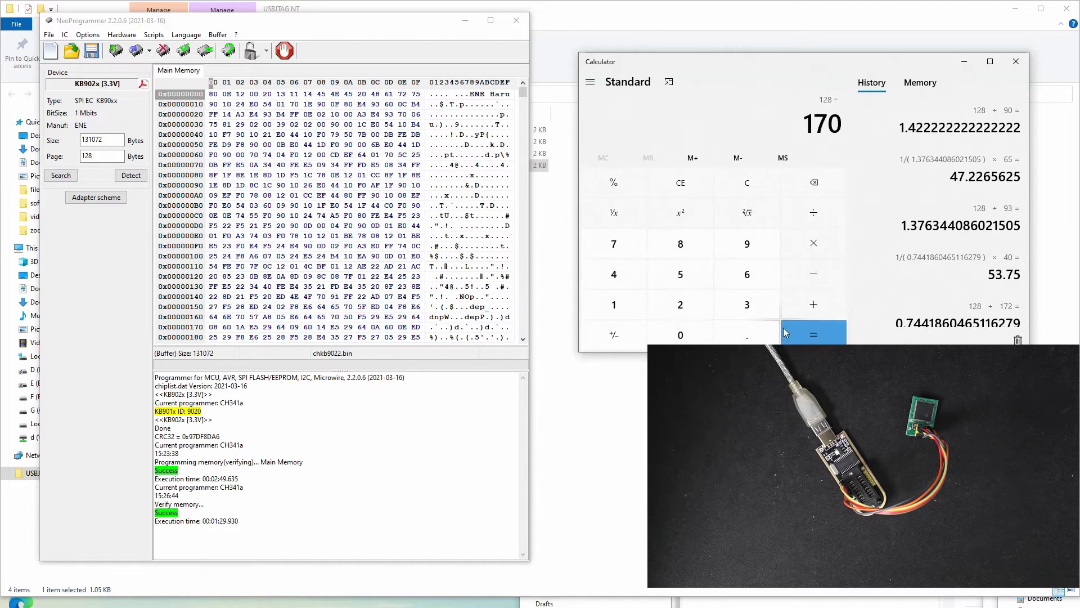
{"action": "left_click", "coordinate": [783, 328]}
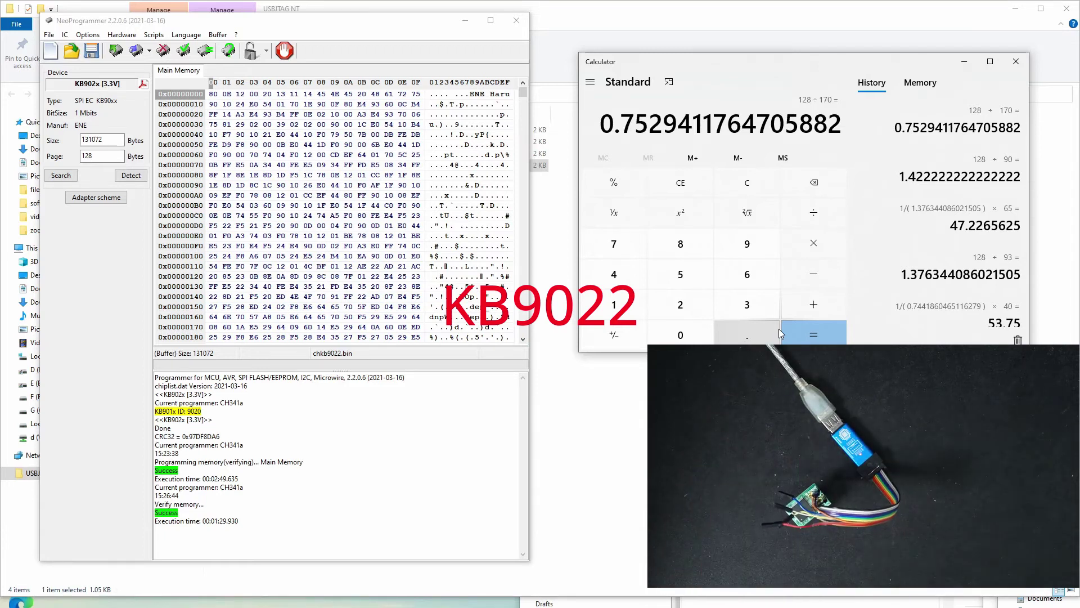
Launch USBJTAG NT from its File Explorer folder and check the u-Link NT's SPI pinout.
{"action": "left_click", "coordinate": [616, 391]}
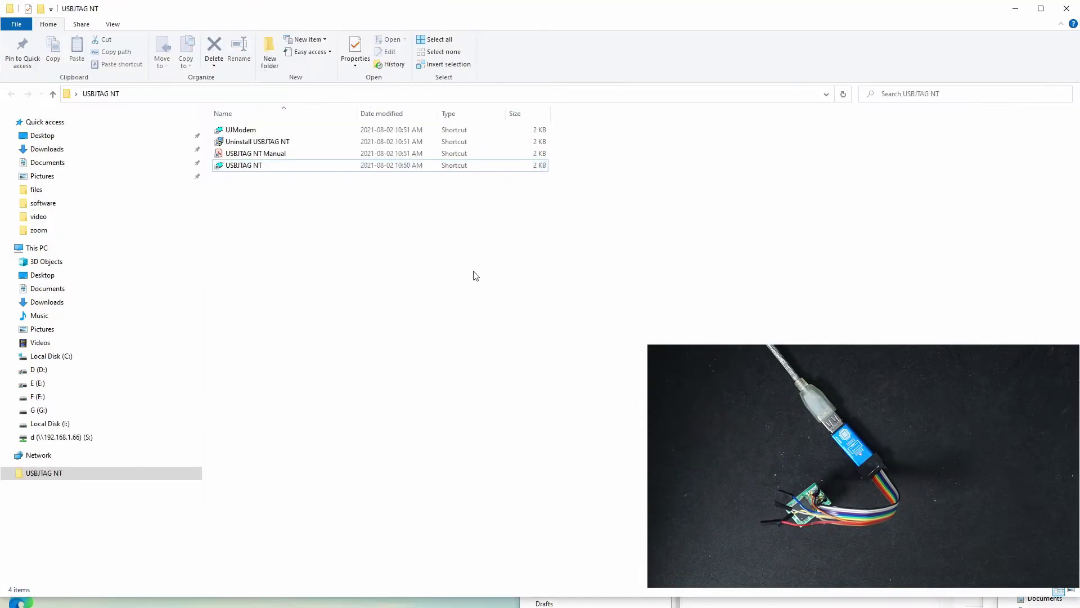
{"action": "double_click", "coordinate": [284, 165]}
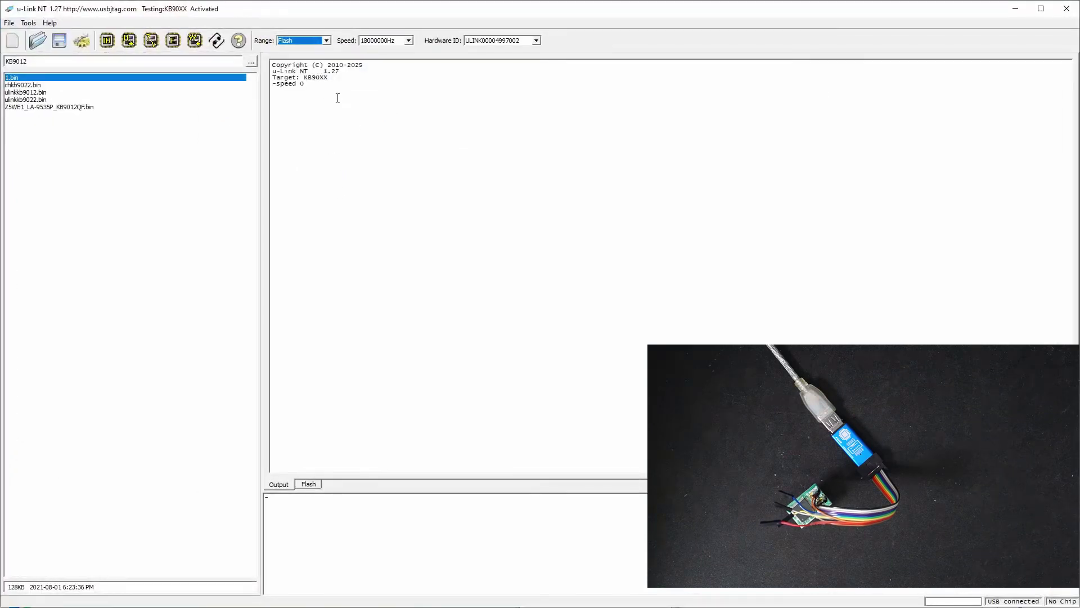
{"action": "left_click", "coordinate": [218, 44]}
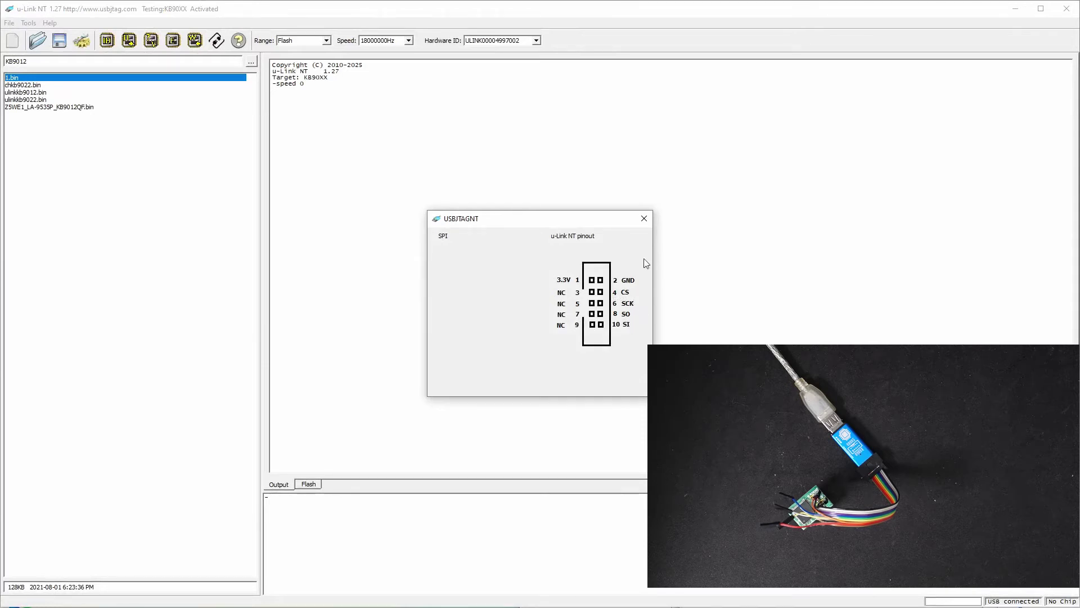
{"action": "left_click", "coordinate": [644, 219]}
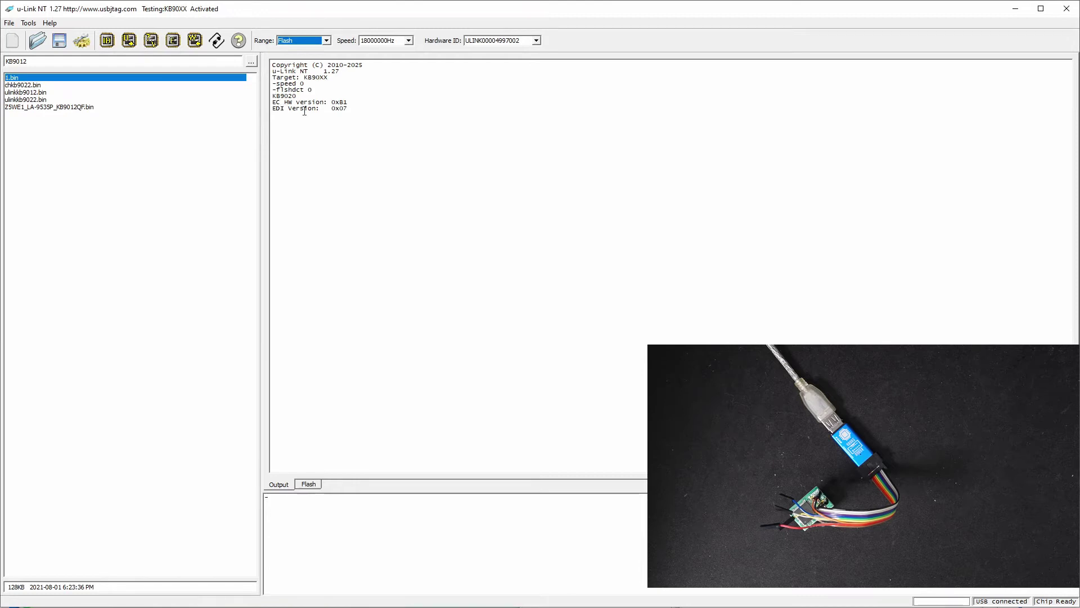
Load chkb9022.bin and inspect its contents in the flash hex view, returning to the output log.
{"action": "left_click", "coordinate": [45, 86]}
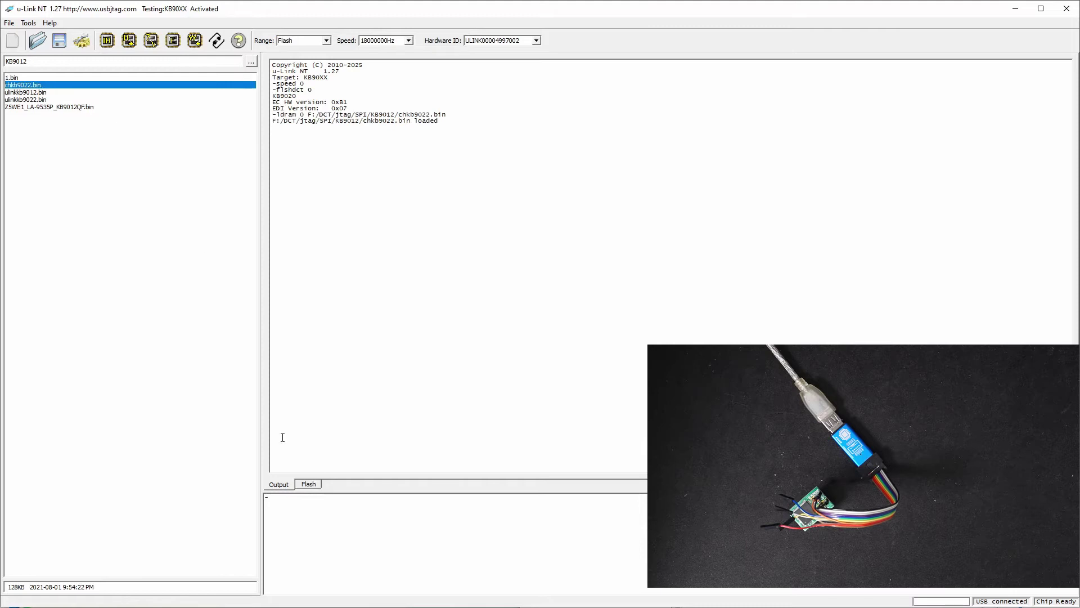
{"action": "left_click", "coordinate": [303, 485]}
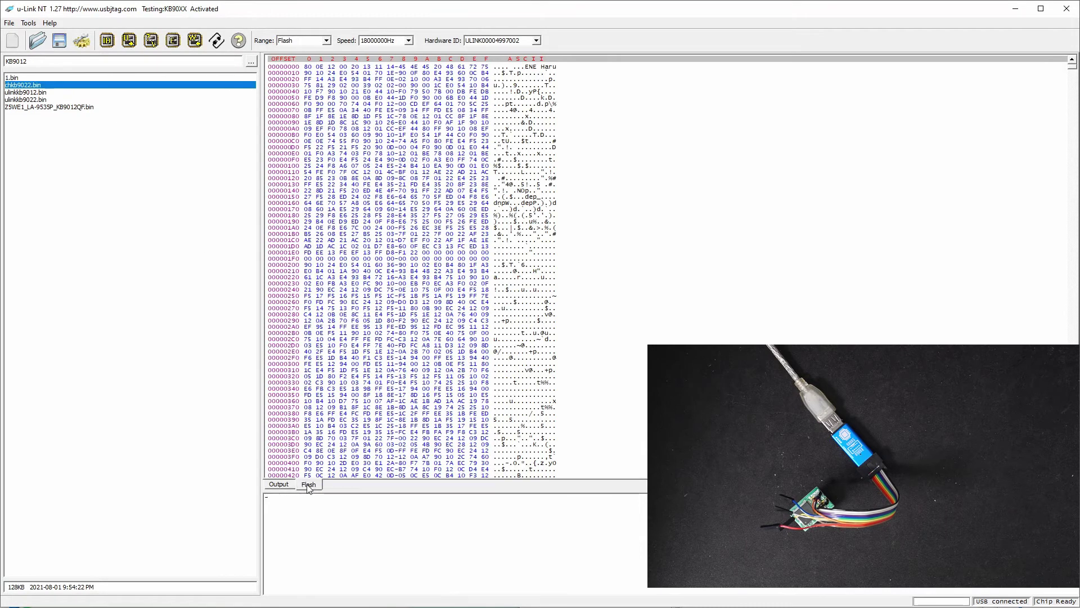
{"action": "left_click", "coordinate": [285, 486]}
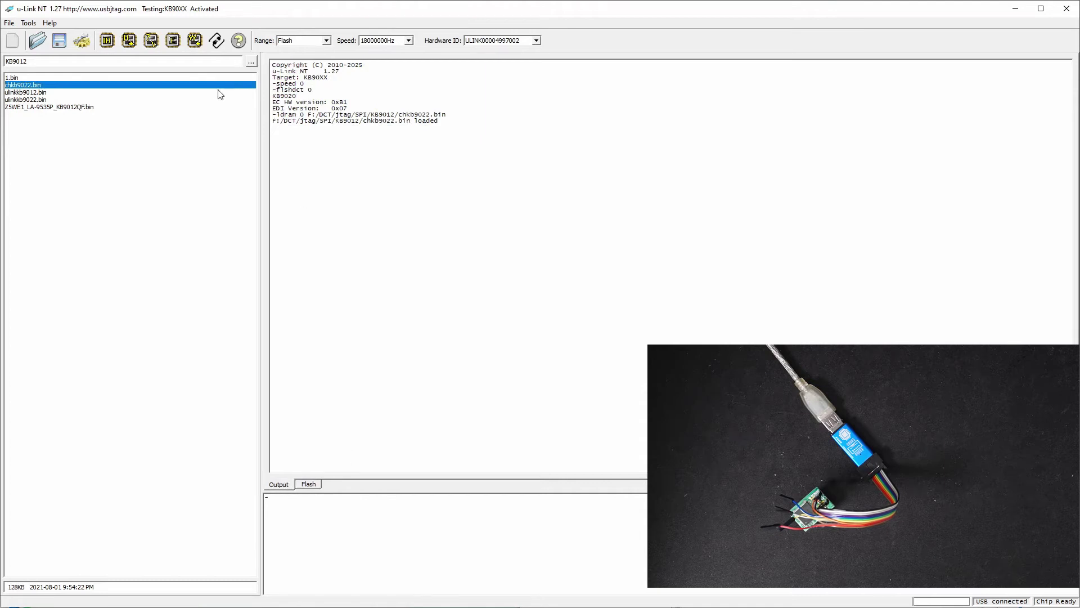
Program the chip's flash with chkb9022.bin and compare the flash with the file data.
{"action": "left_click", "coordinate": [195, 40]}
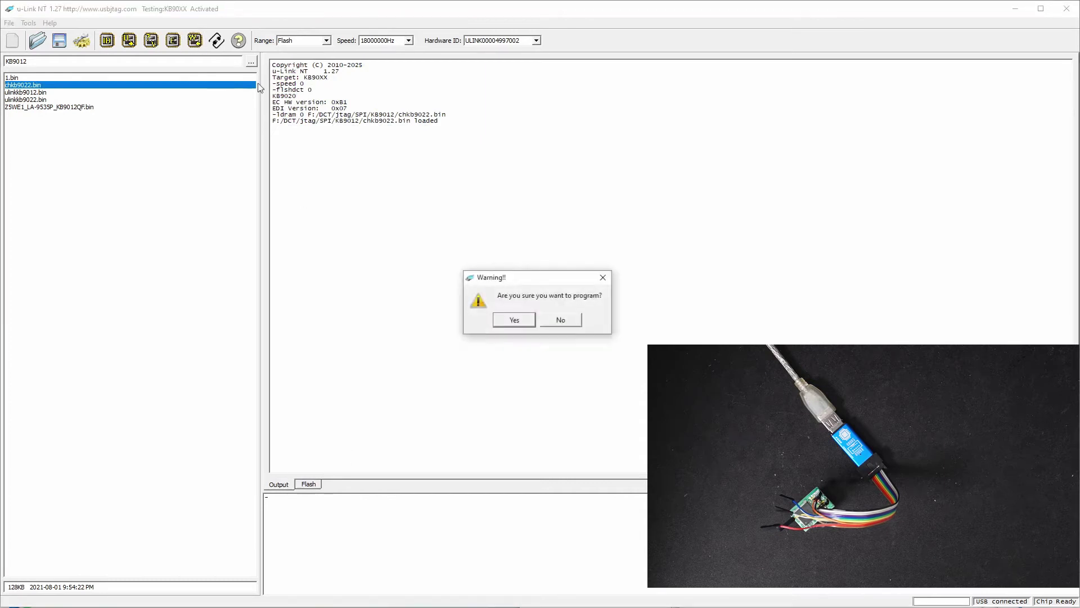
{"action": "left_click", "coordinate": [515, 319]}
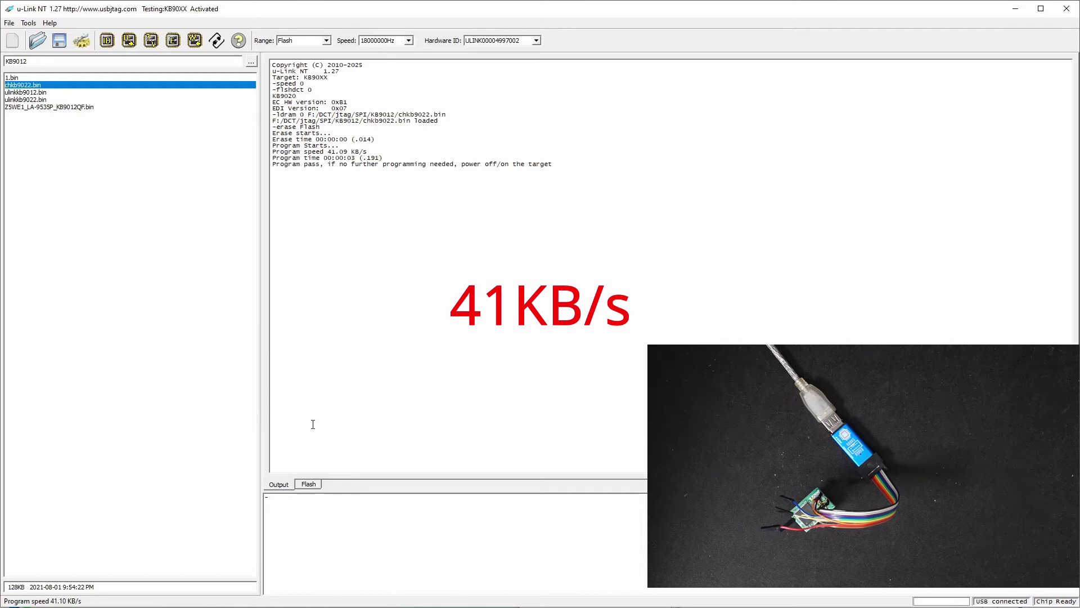
{"action": "left_click", "coordinate": [152, 43]}
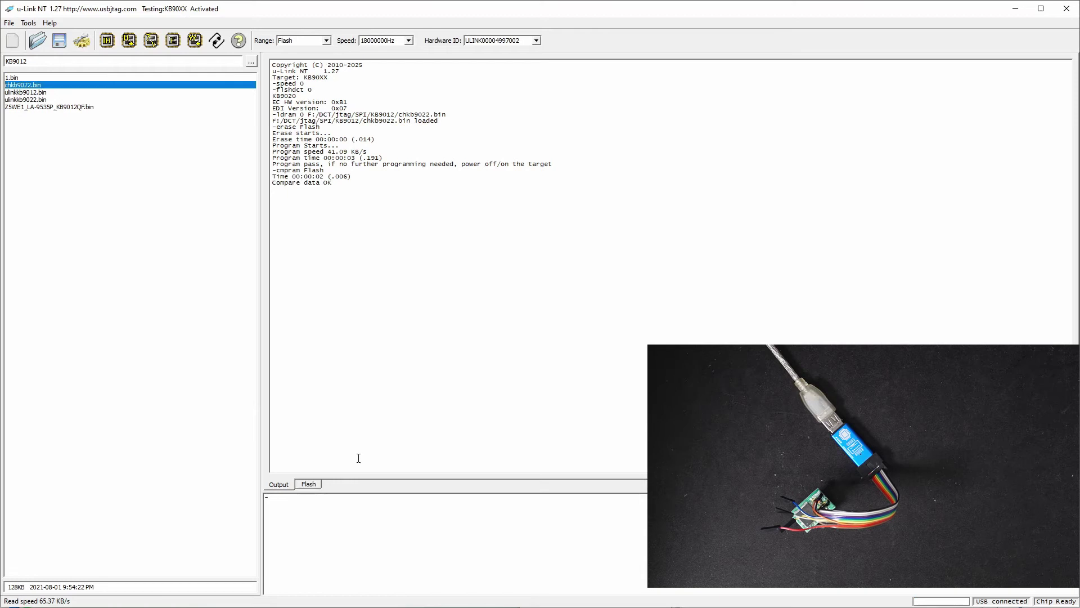
Erase the chip's flash and read it back into the hex view.
{"action": "left_click", "coordinate": [174, 41]}
{"action": "left_click", "coordinate": [514, 320]}
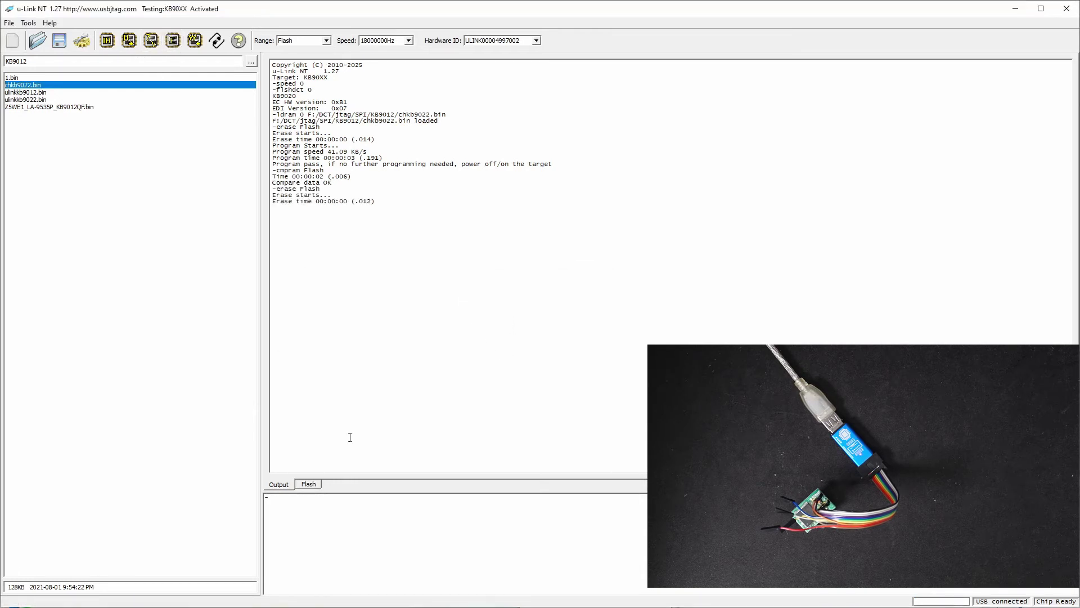
{"action": "left_click", "coordinate": [309, 484]}
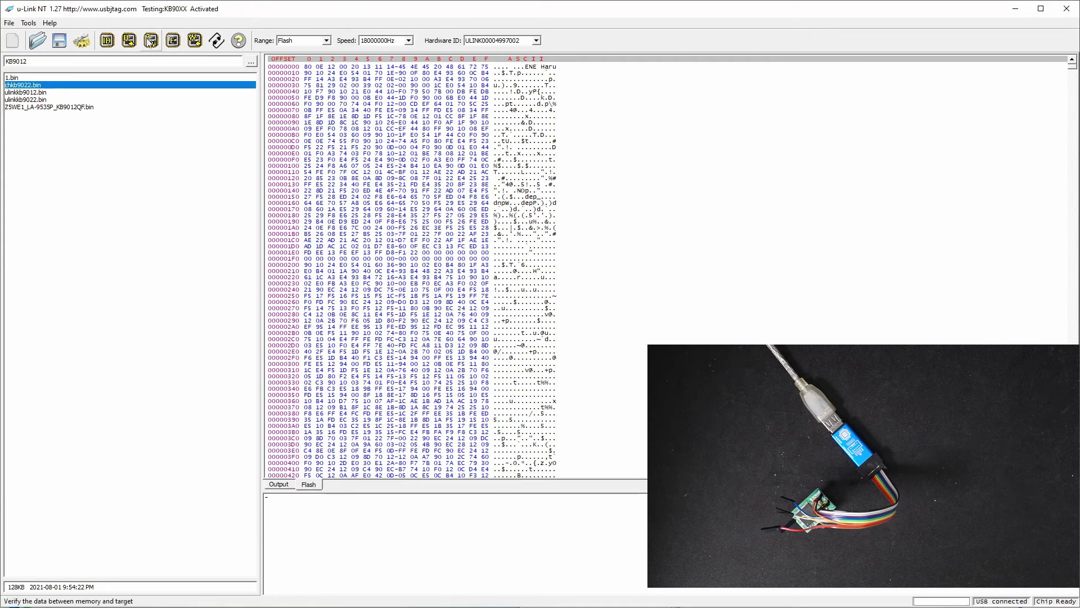
{"action": "left_click", "coordinate": [129, 41]}
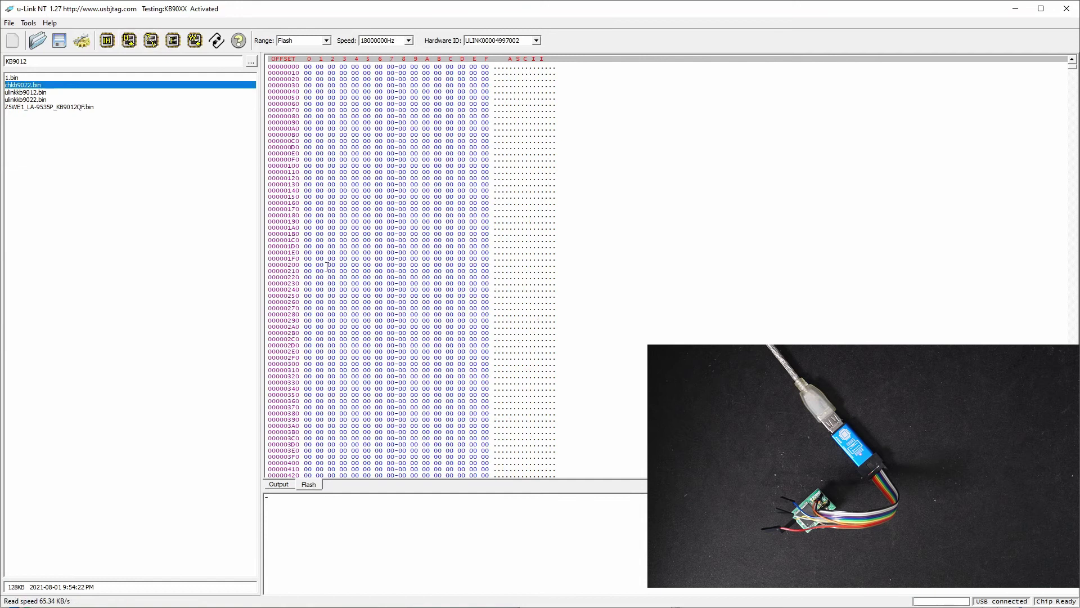
Reload chkb9022.bin into memory and compare it with the erased flash.
{"action": "double_click", "coordinate": [109, 85]}
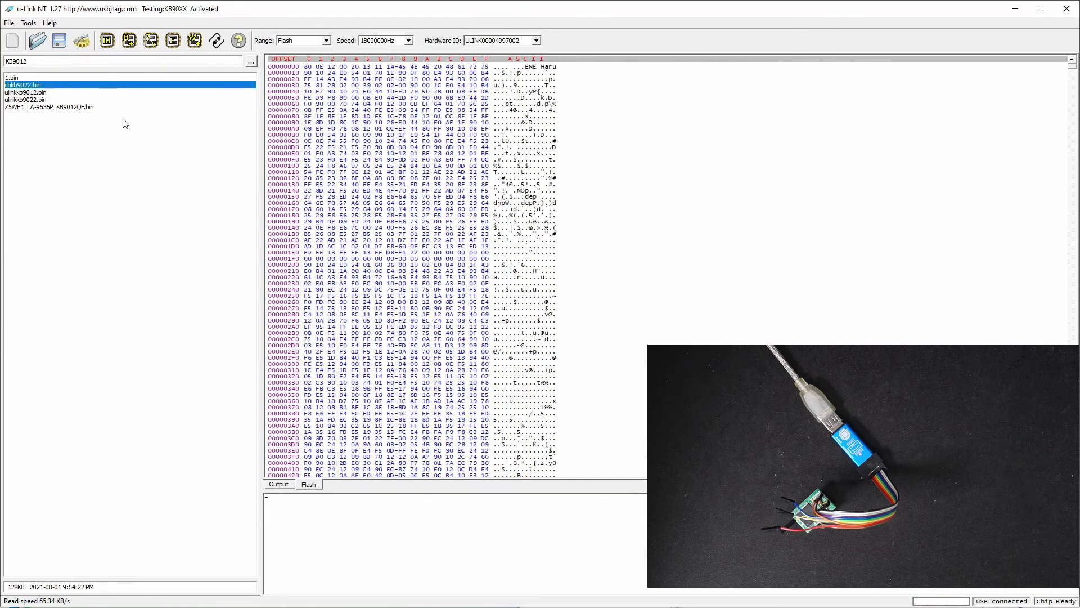
{"action": "left_click", "coordinate": [281, 485]}
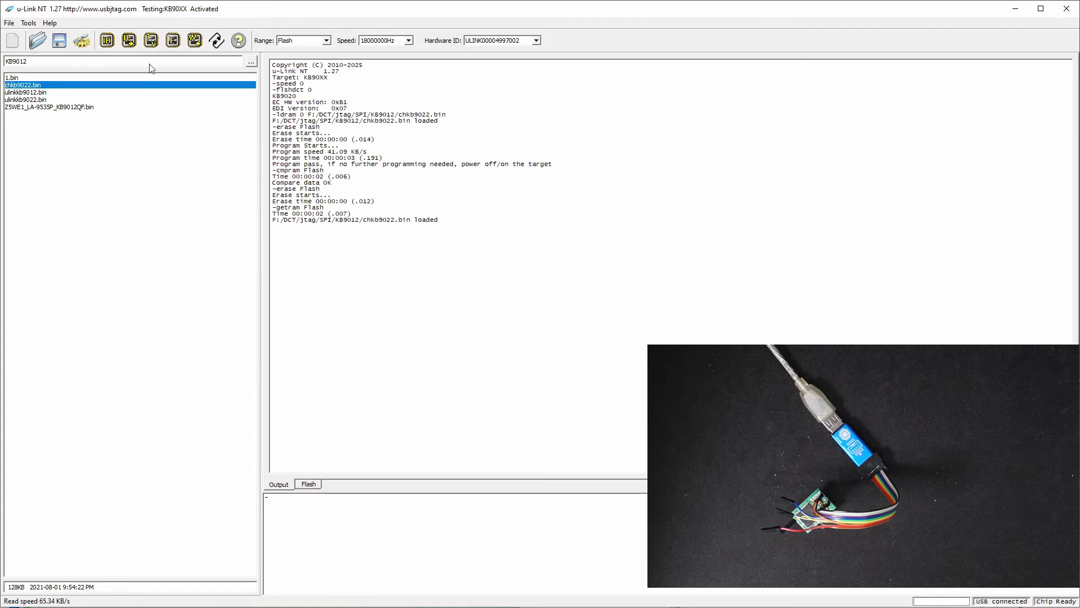
{"action": "left_click", "coordinate": [151, 45]}
Reprogram the erased flash with chkb9022.bin and run the data comparison again.
{"action": "left_click", "coordinate": [197, 41]}
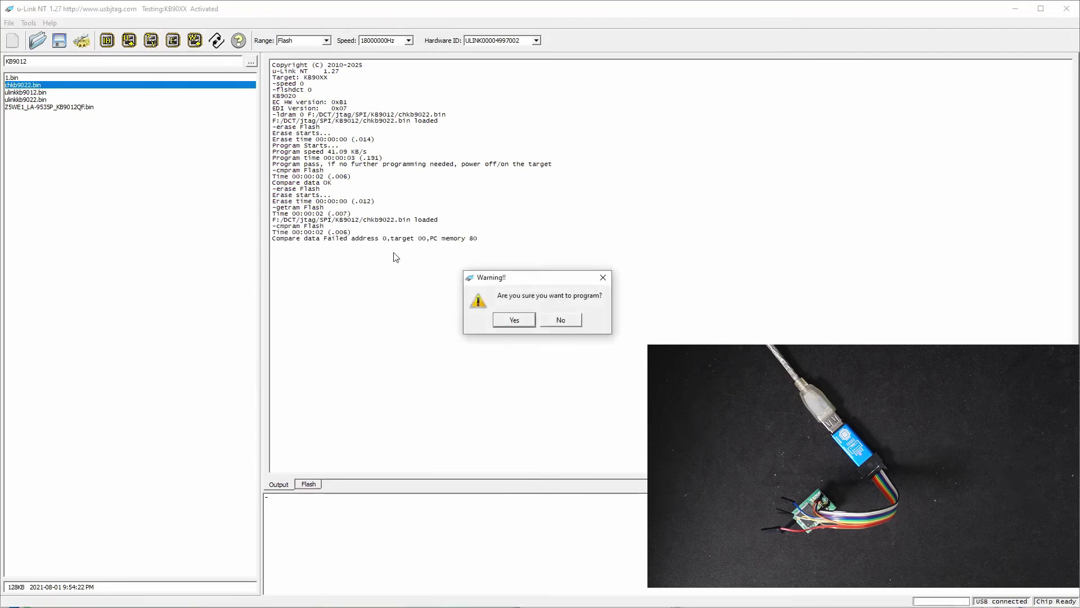
{"action": "left_click", "coordinate": [509, 320]}
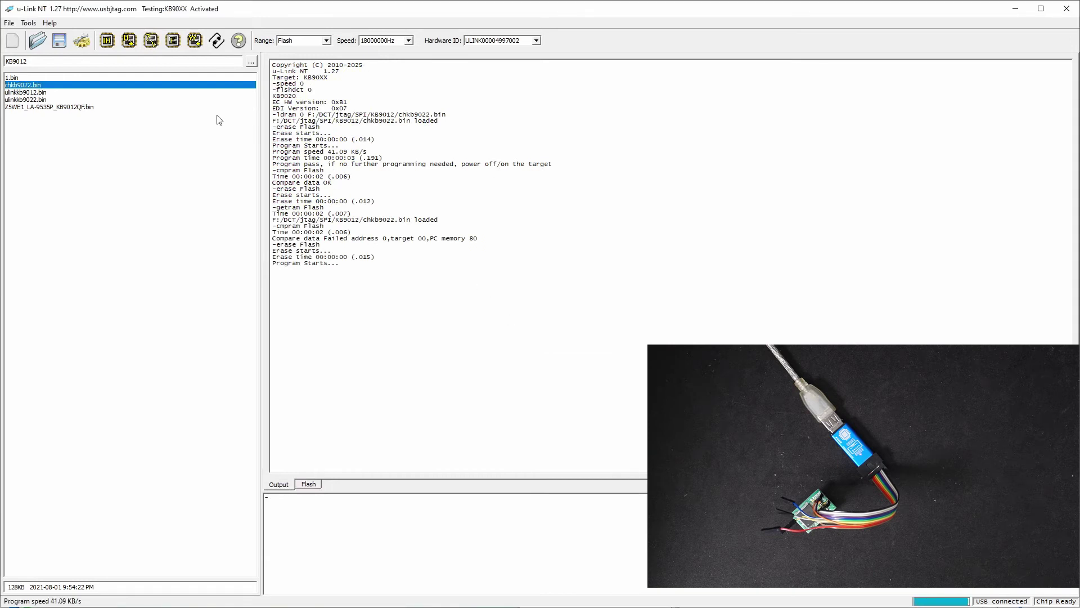
{"action": "left_click", "coordinate": [151, 41]}
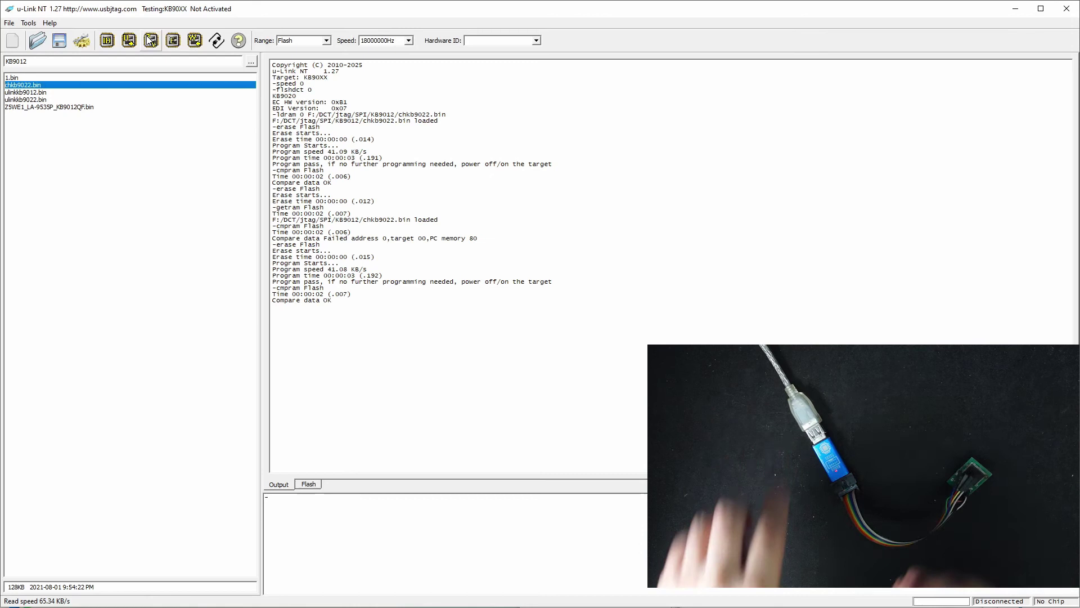
Detect the newly connected second chip and load ulinkkb9012.bin for it.
{"action": "left_click", "coordinate": [109, 41]}
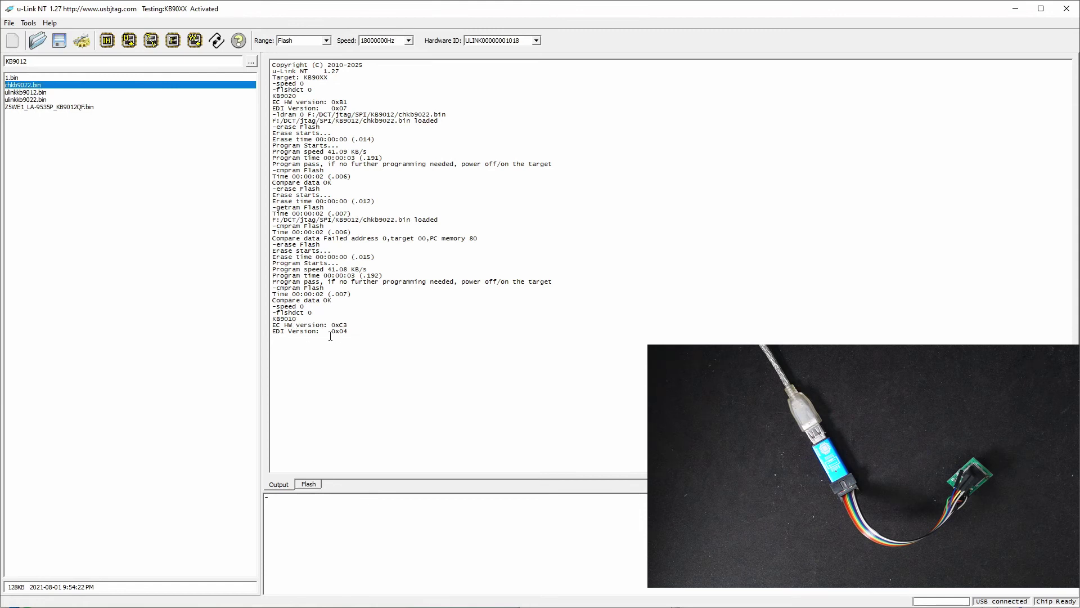
{"action": "left_click", "coordinate": [108, 93]}
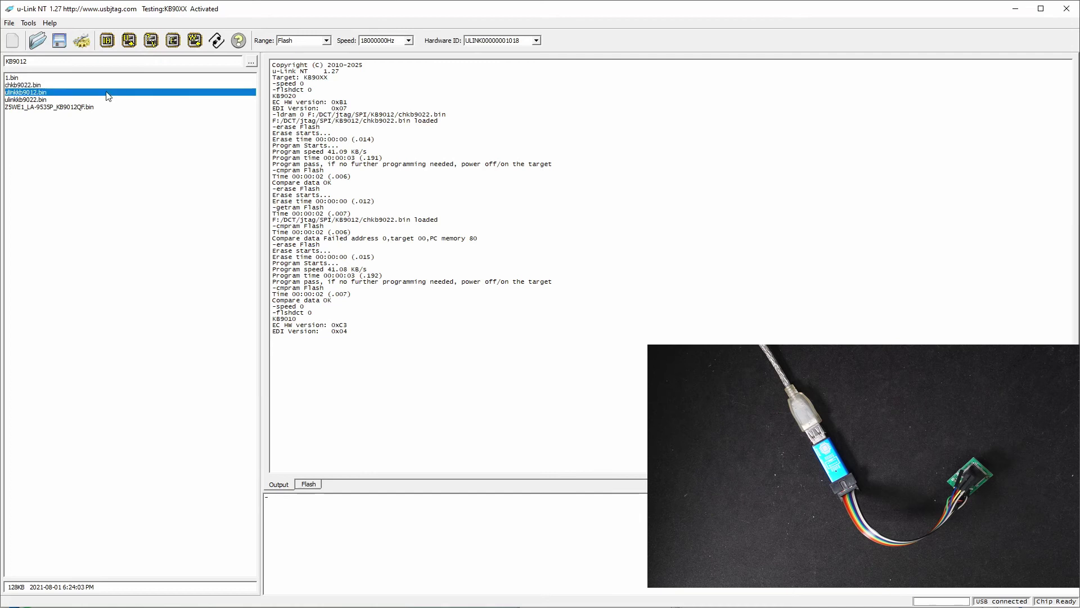
Program the second chip's flash with ulinkkb9012.bin and compare the flash with the file data.
{"action": "left_click", "coordinate": [195, 40]}
{"action": "left_click", "coordinate": [508, 321]}
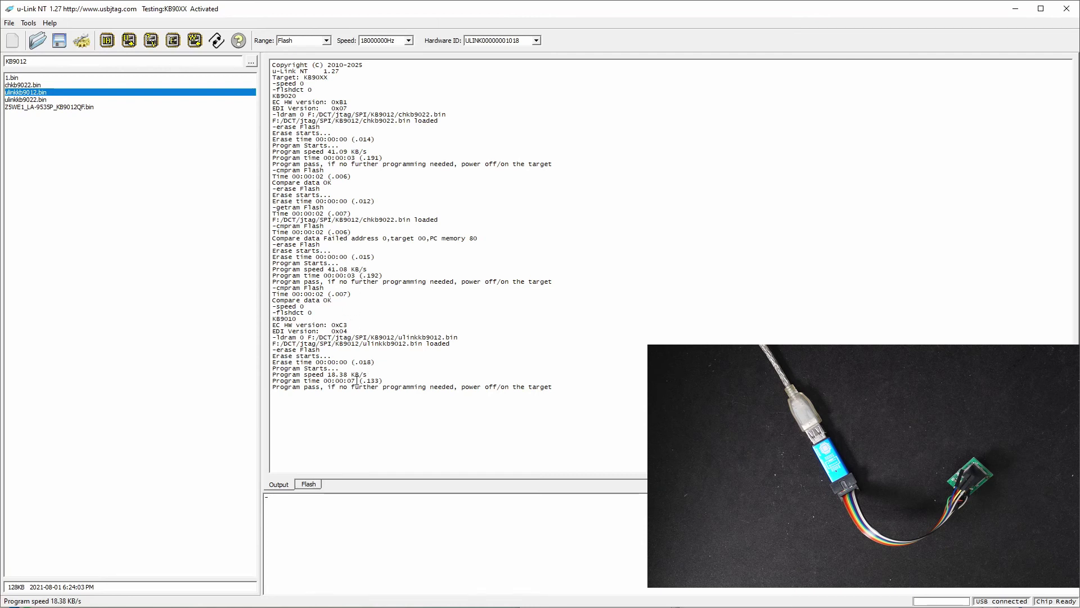
{"action": "left_click", "coordinate": [151, 41]}
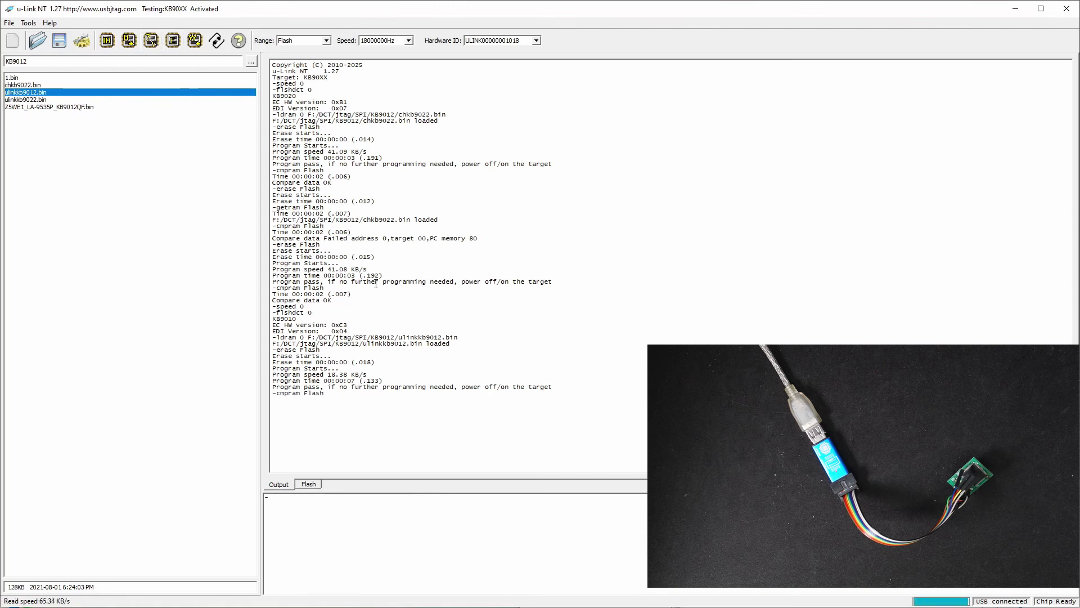